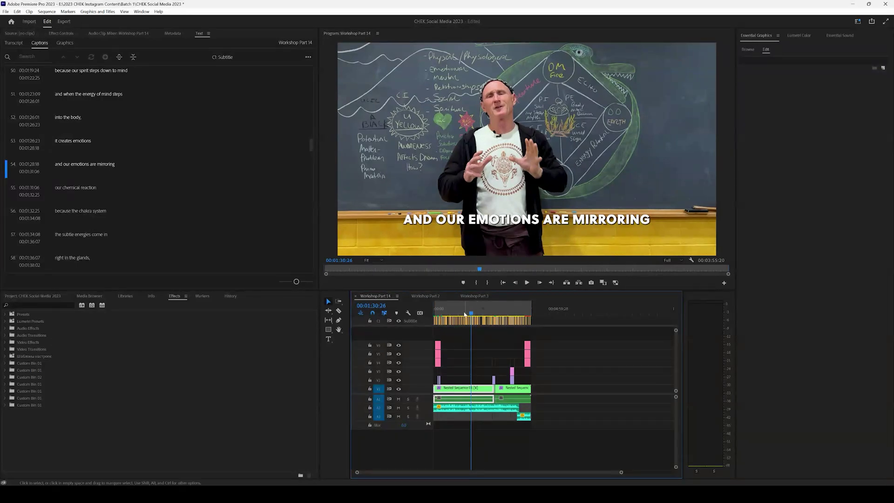
Scrub through the Workshop Part 14 and Workshop Part 2 sequences to review their captions.
left_click(440, 269)
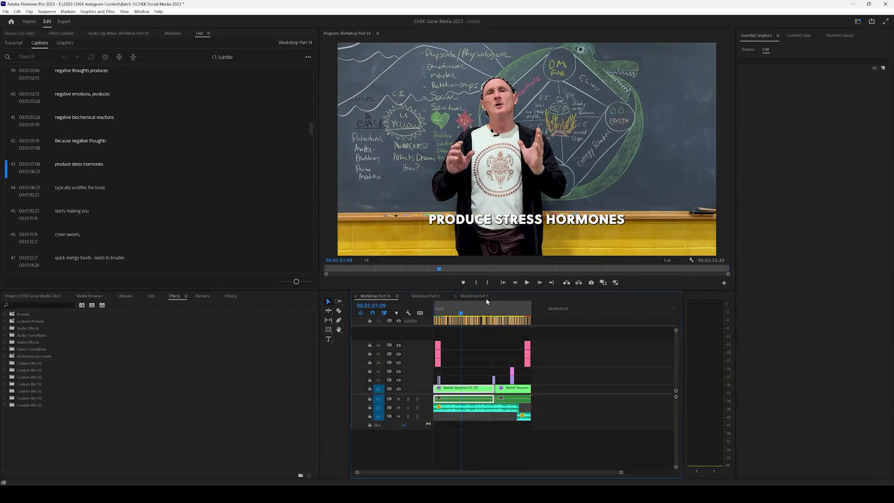
left_click(425, 296)
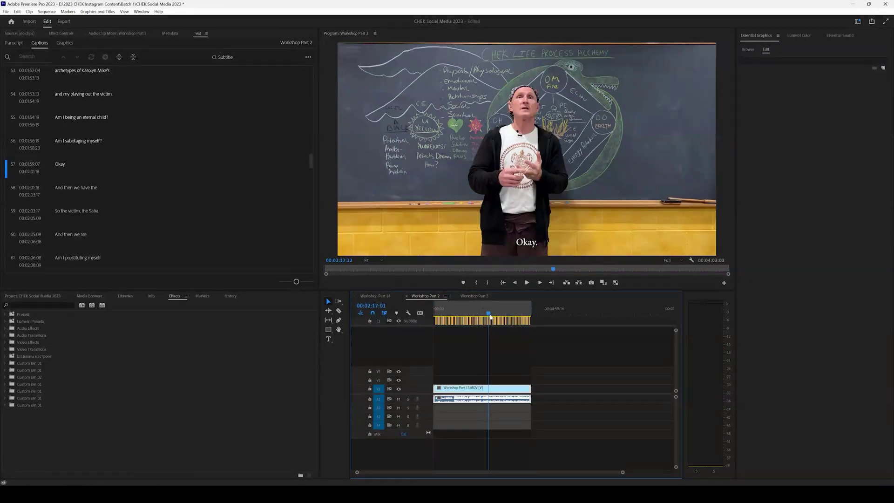
left_click(494, 309)
left_click(503, 310)
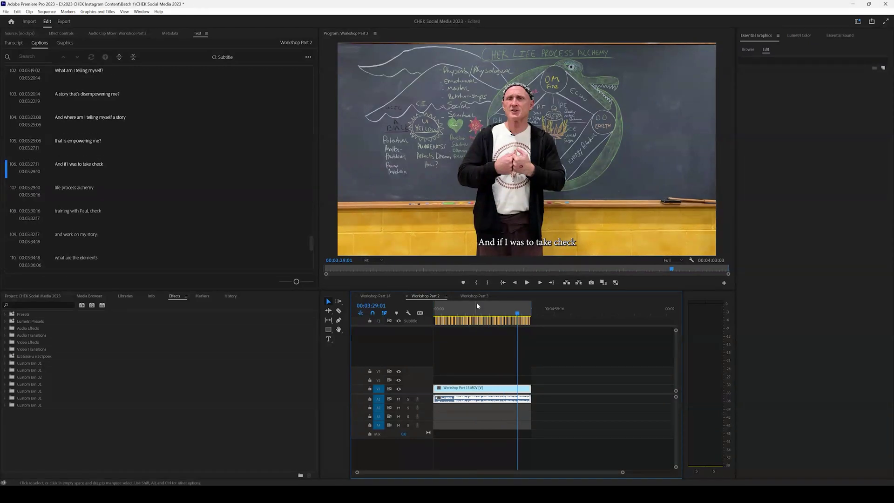
Back in Workshop Part 14, select the caption 'and our emotions are mirroring' to show its settings.
left_click(381, 295)
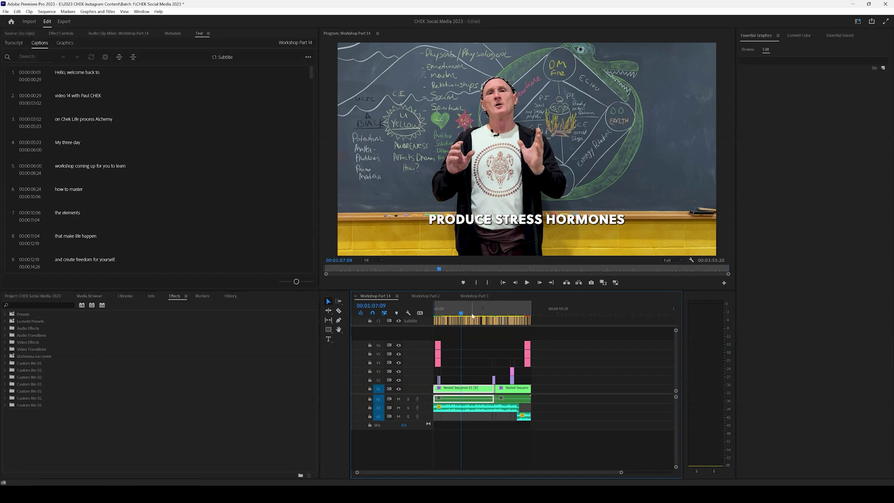
left_click(469, 311)
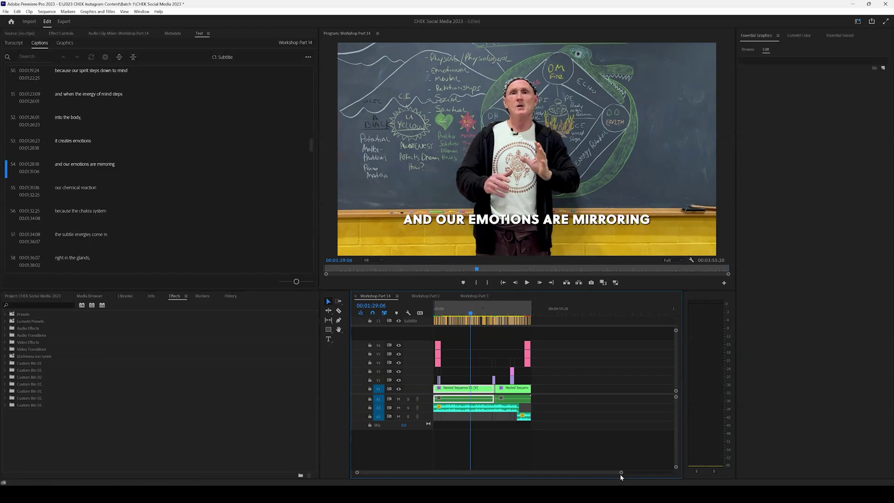
left_click_drag(621, 472, 514, 472)
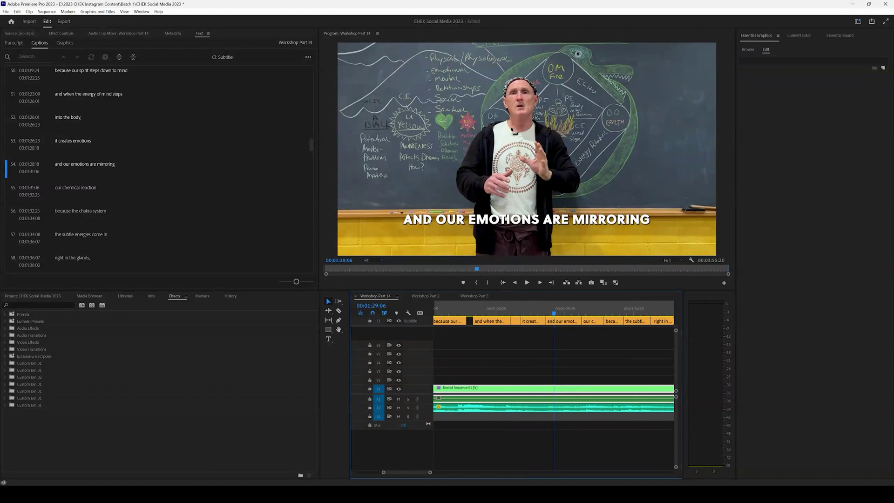
left_click(561, 321)
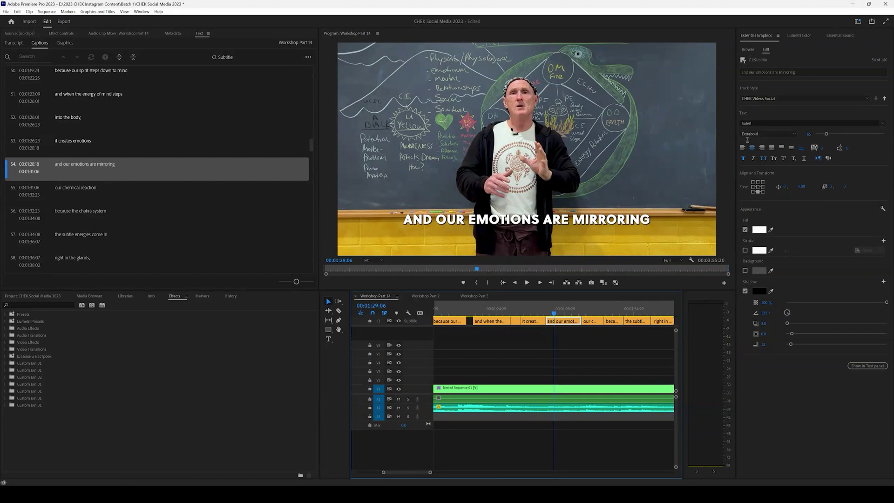
left_click(140, 12)
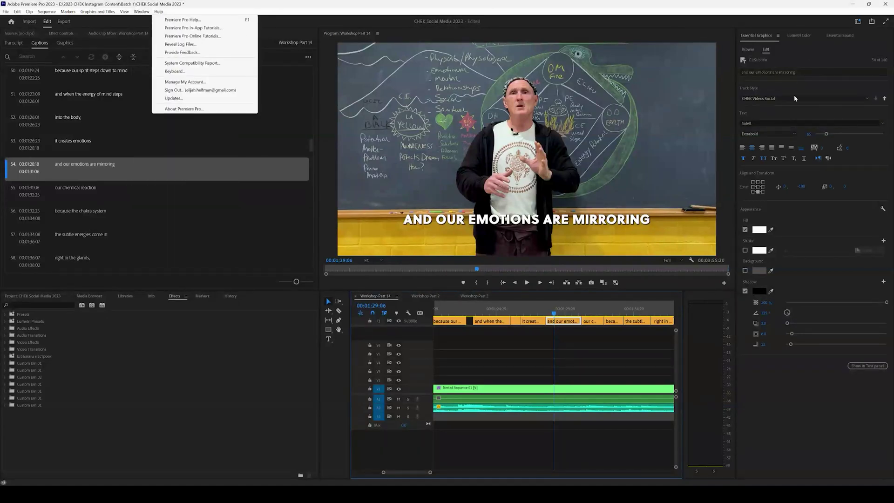
Use Create Style in the Track Style list to save the caption look as 'New Style'.
left_click(781, 111)
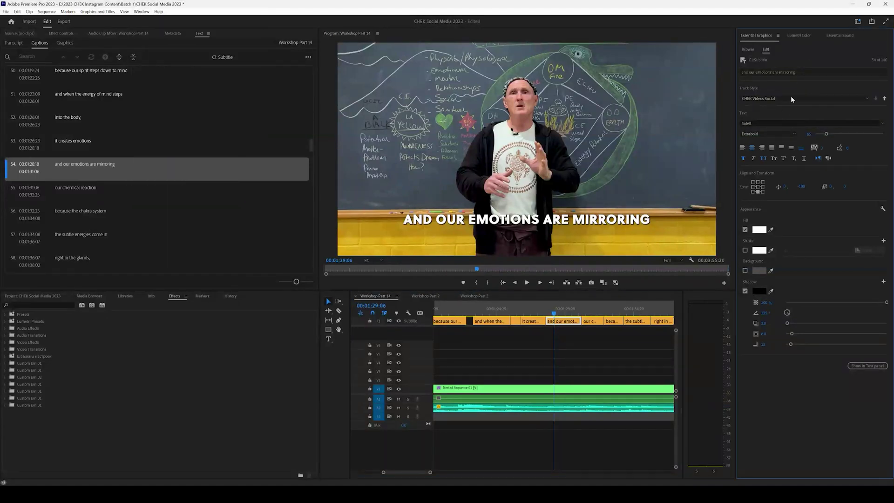
left_click(758, 99)
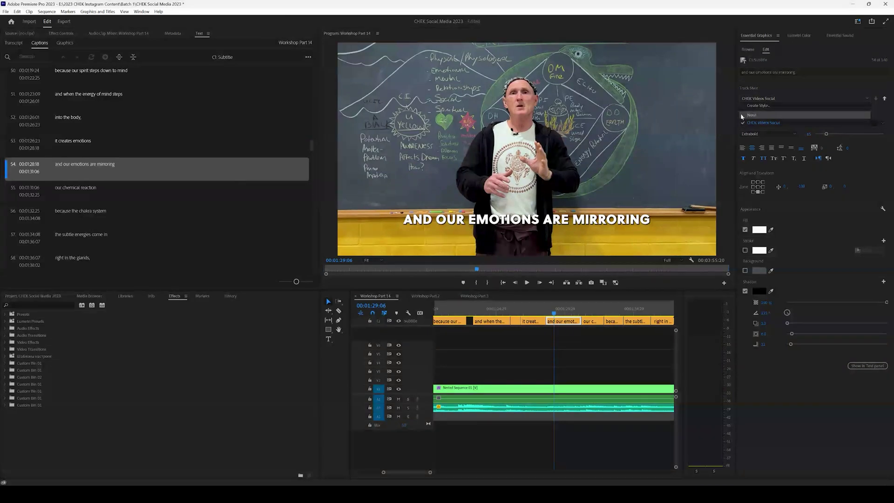
left_click(751, 107)
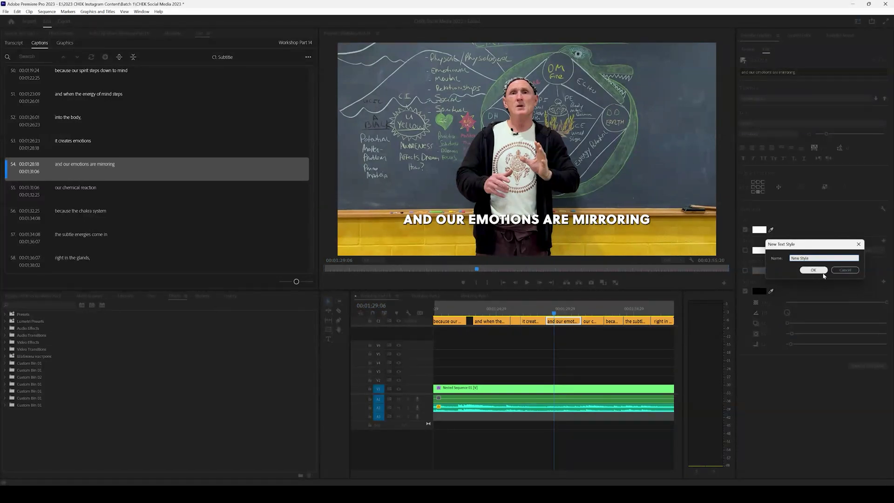
left_click(814, 270)
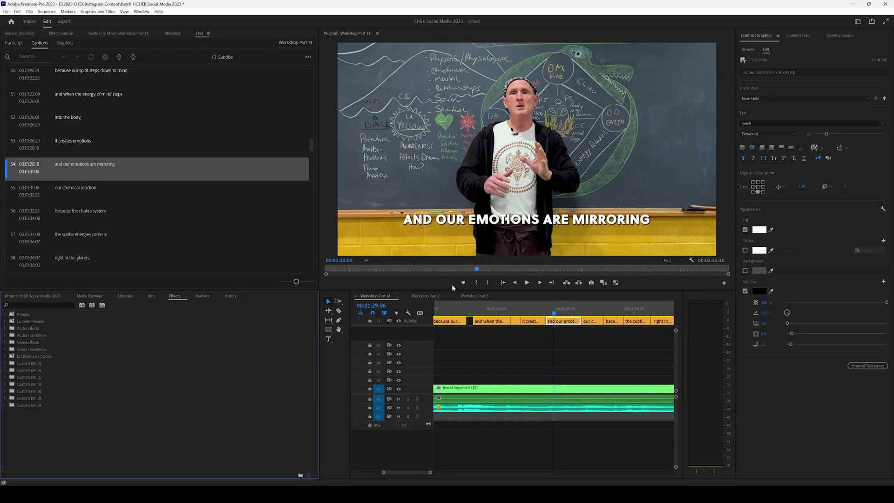
left_click(425, 296)
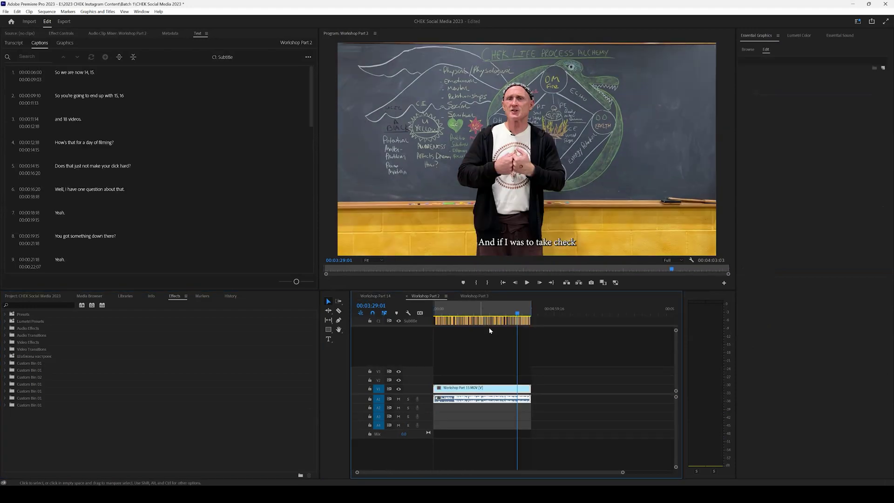
Apply New Style to the Workshop Part 2 subtitle clip from the Track Style list.
left_click(520, 323)
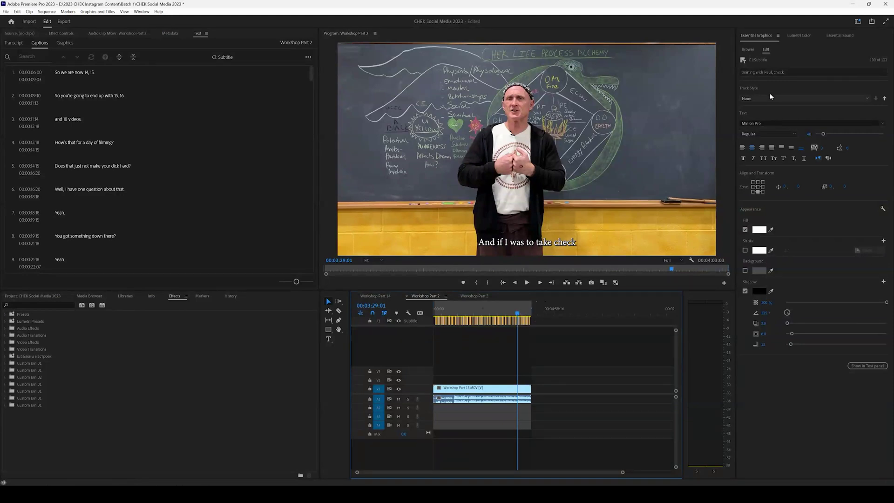
left_click(757, 97)
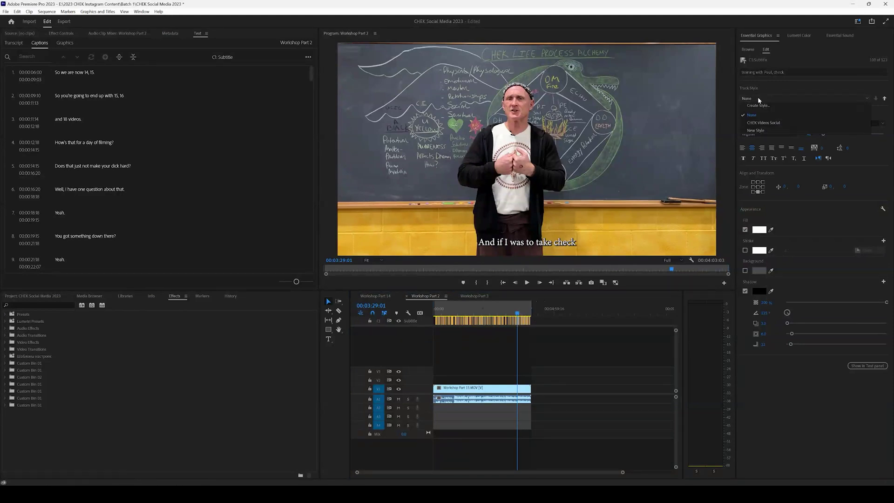
left_click(755, 130)
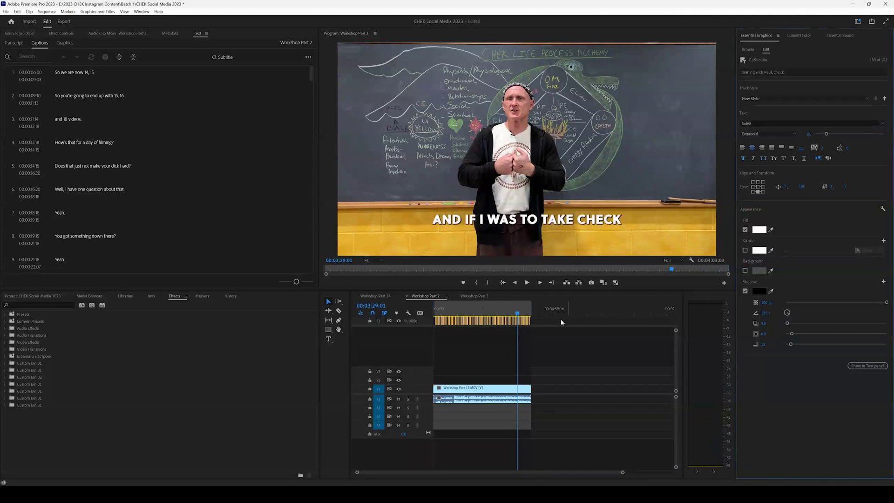
Scrub Workshop Part 2 to check that the captions are now bold and uppercase.
left_click(506, 341)
left_click(495, 313)
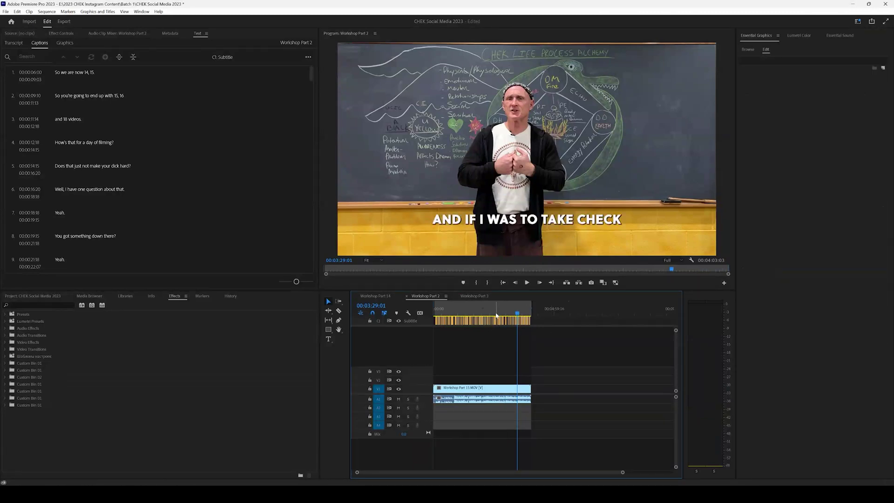
left_click_drag(496, 313, 460, 308)
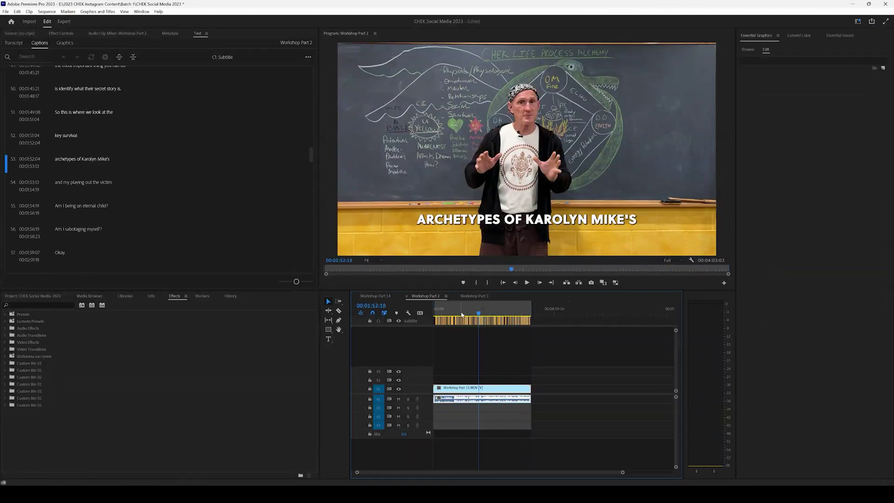
left_click(474, 295)
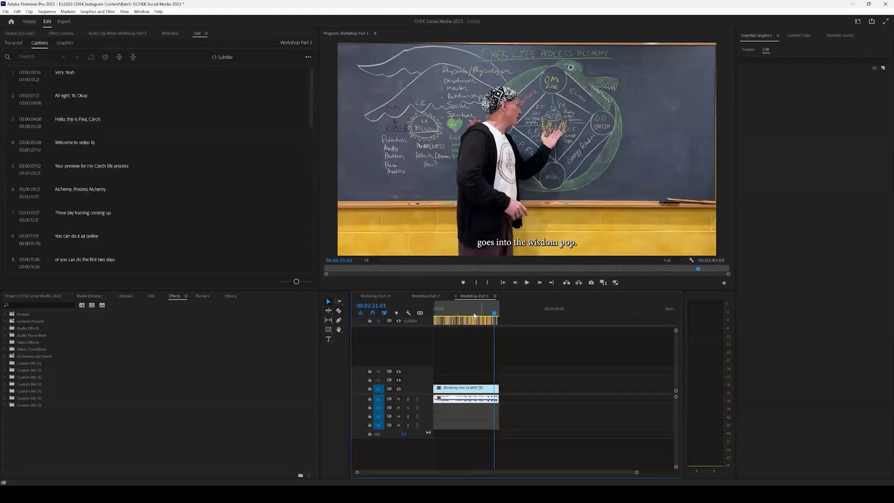
Apply New Style to Workshop Part 3 caption 58, then scrub to verify the bold uppercase text.
left_click(474, 321)
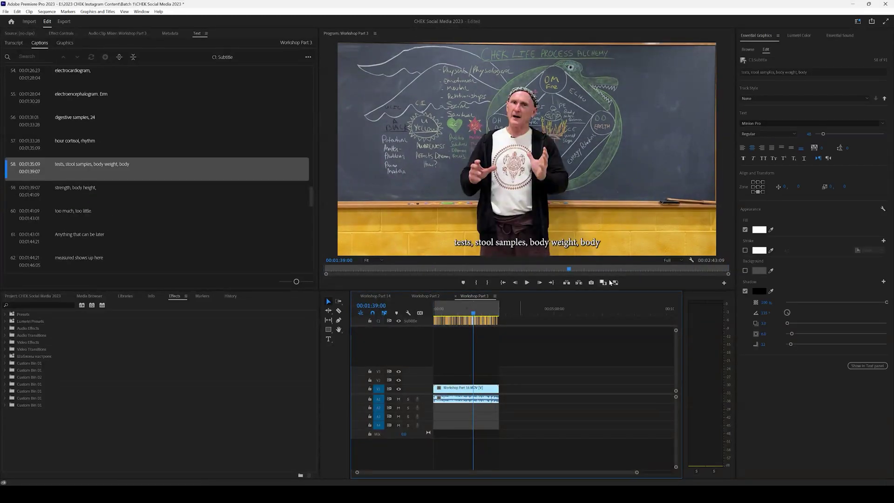
left_click(769, 98)
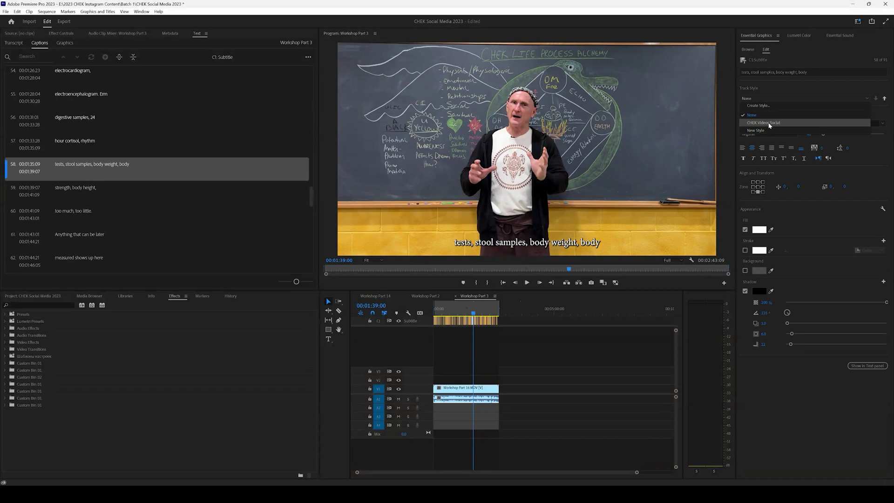
left_click(764, 132)
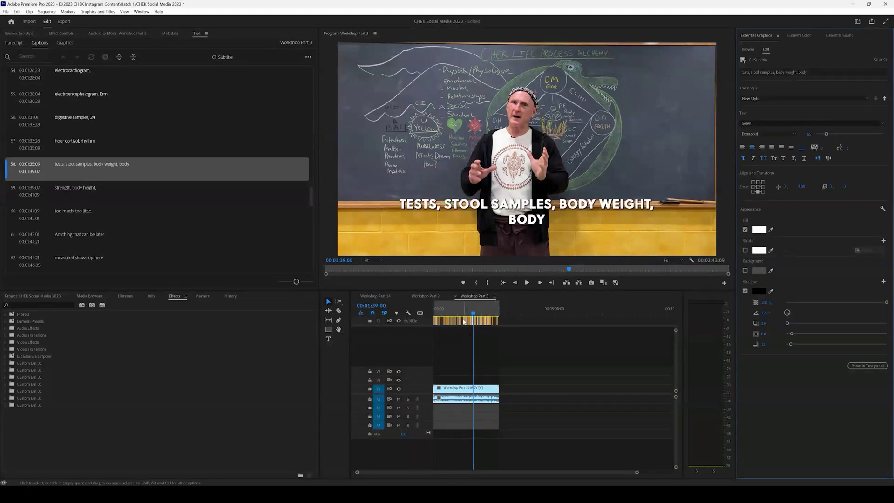
left_click_drag(453, 309, 451, 309)
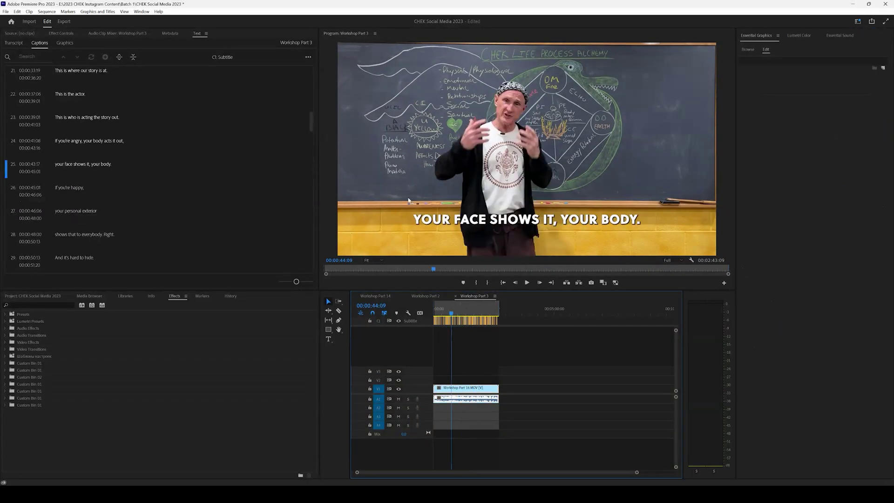
left_click(482, 310)
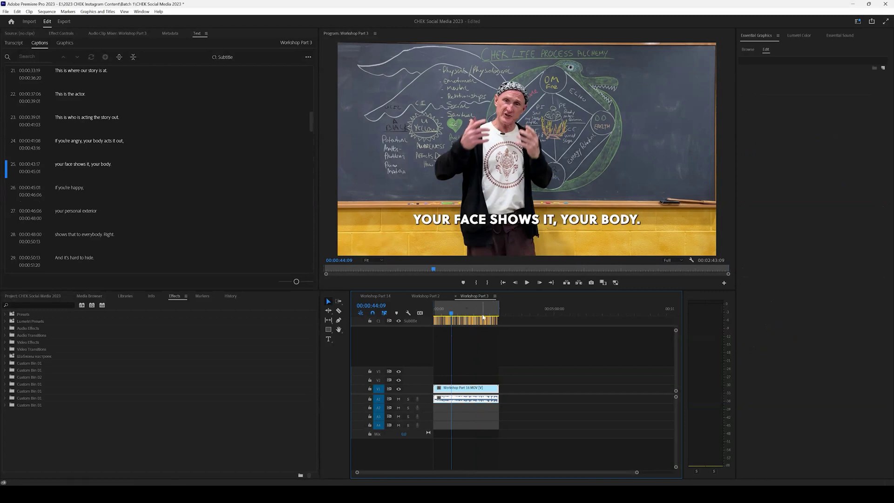